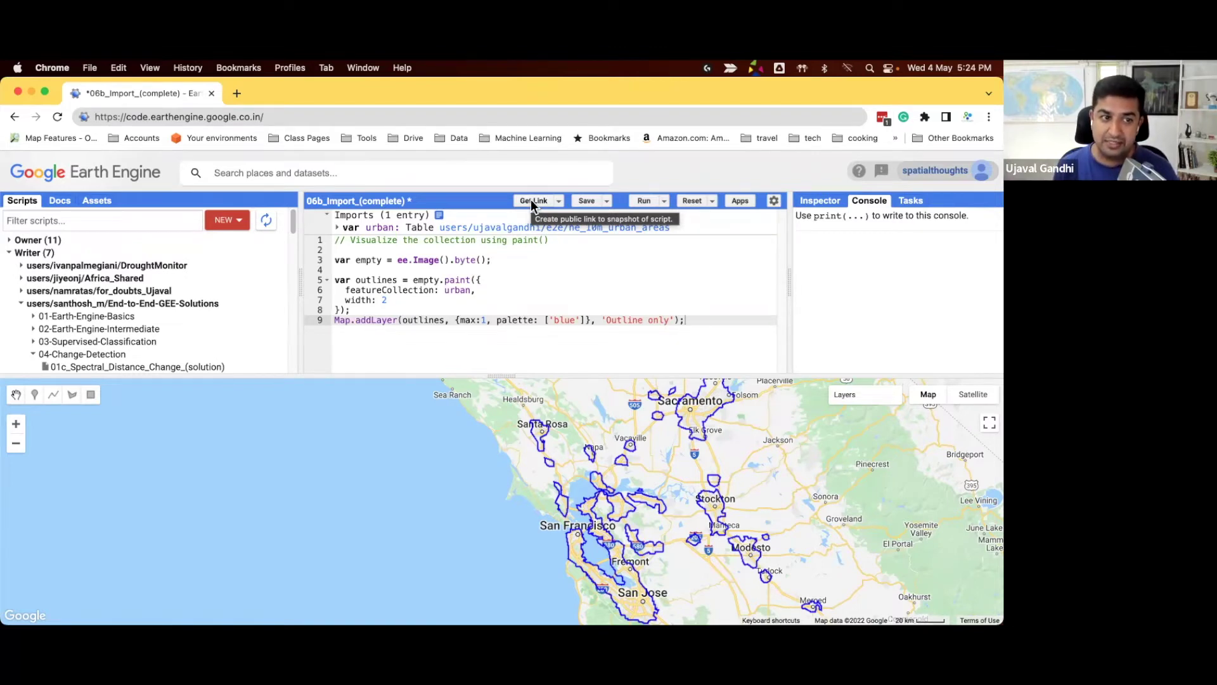
Create a snapshot link of the urban outlines script, copy its URL, and close the popup.
click(531, 198)
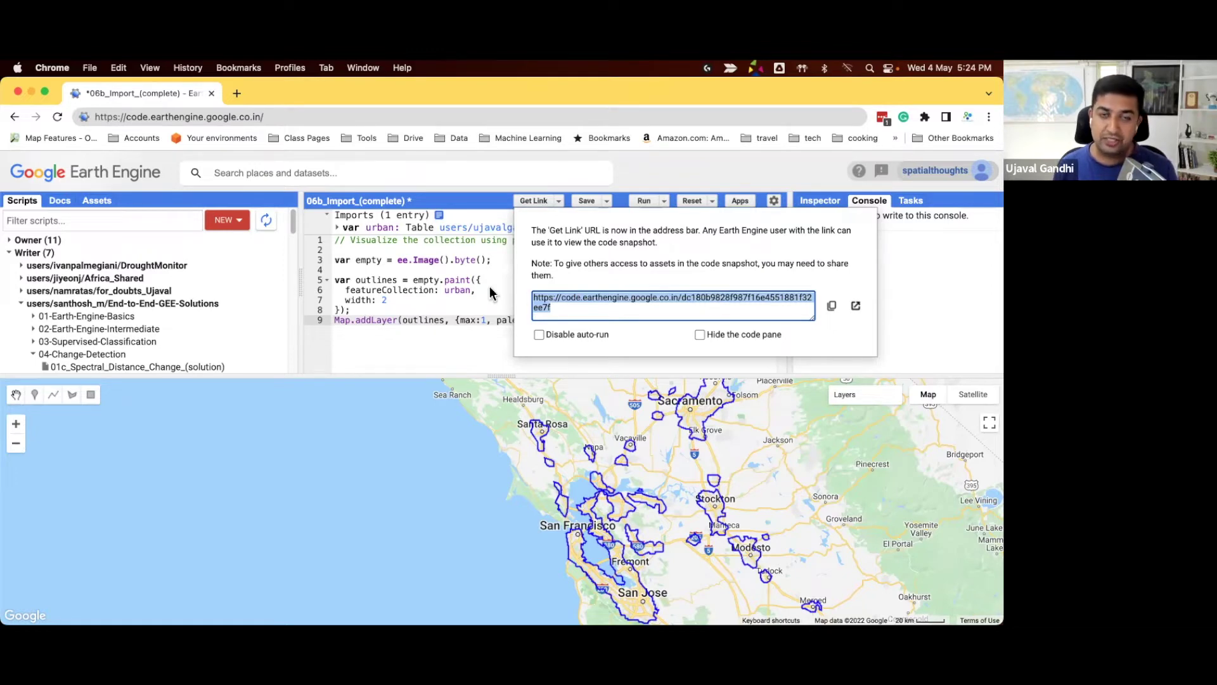
click(832, 306)
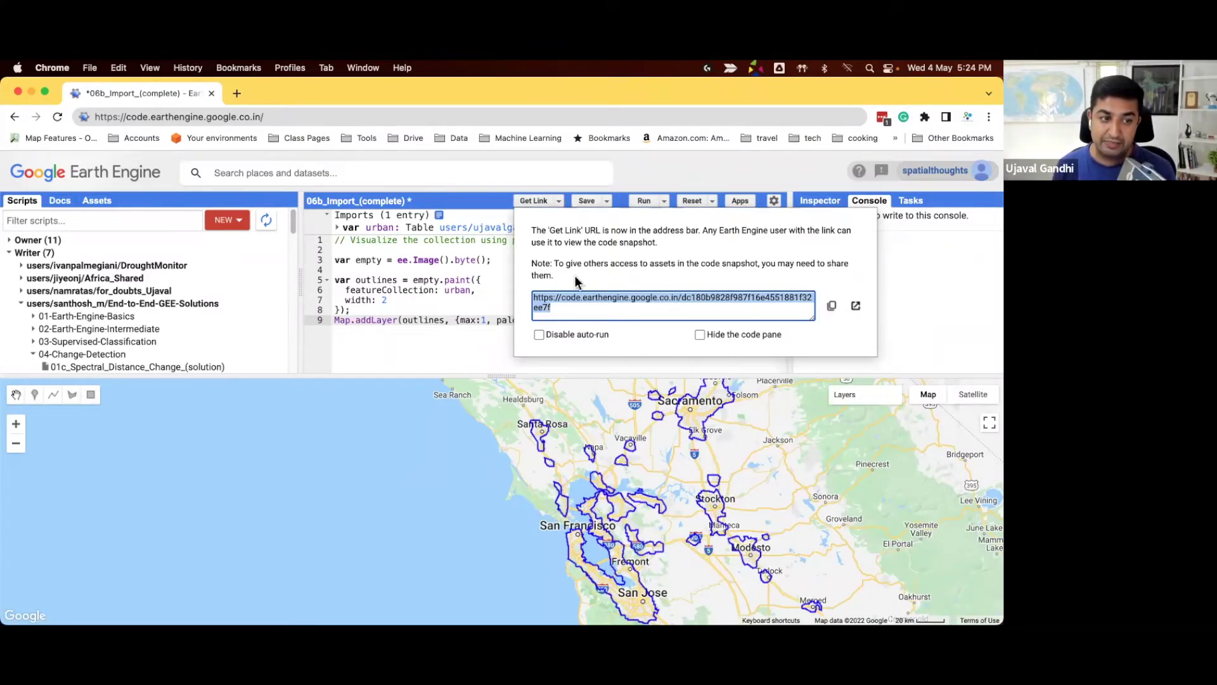
click(503, 287)
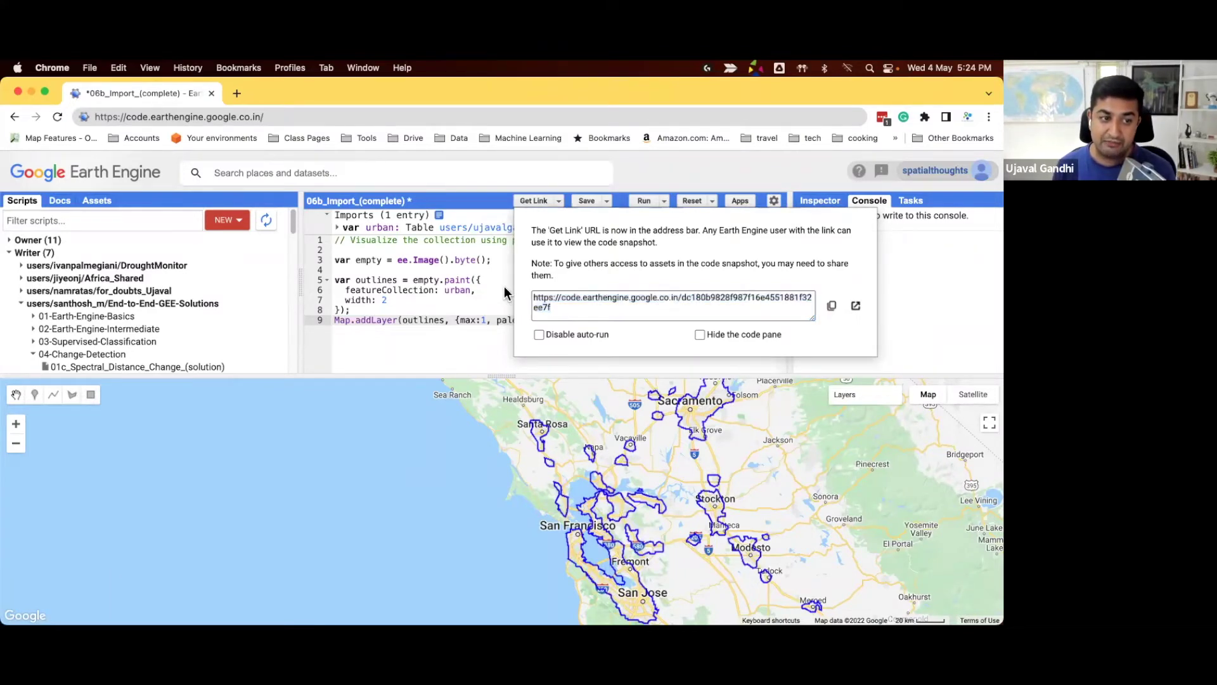
click(560, 202)
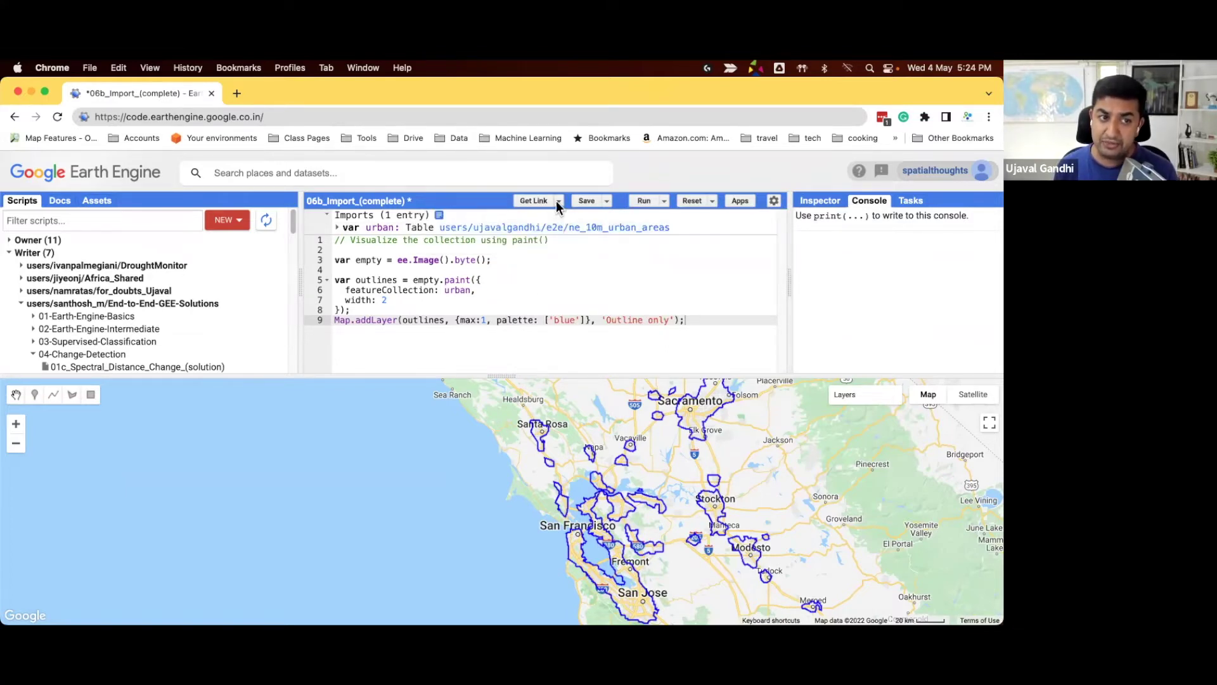
Copy the script's repository-path link with Copy Script Path and dismiss the popup.
click(559, 202)
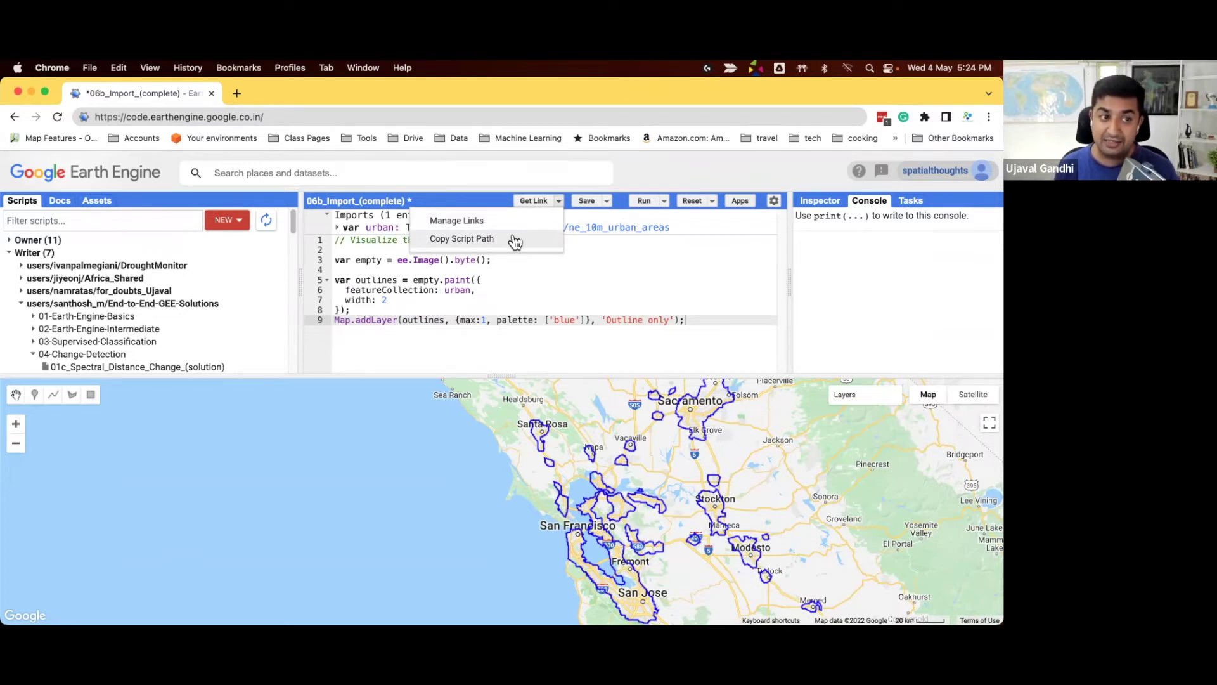
click(514, 242)
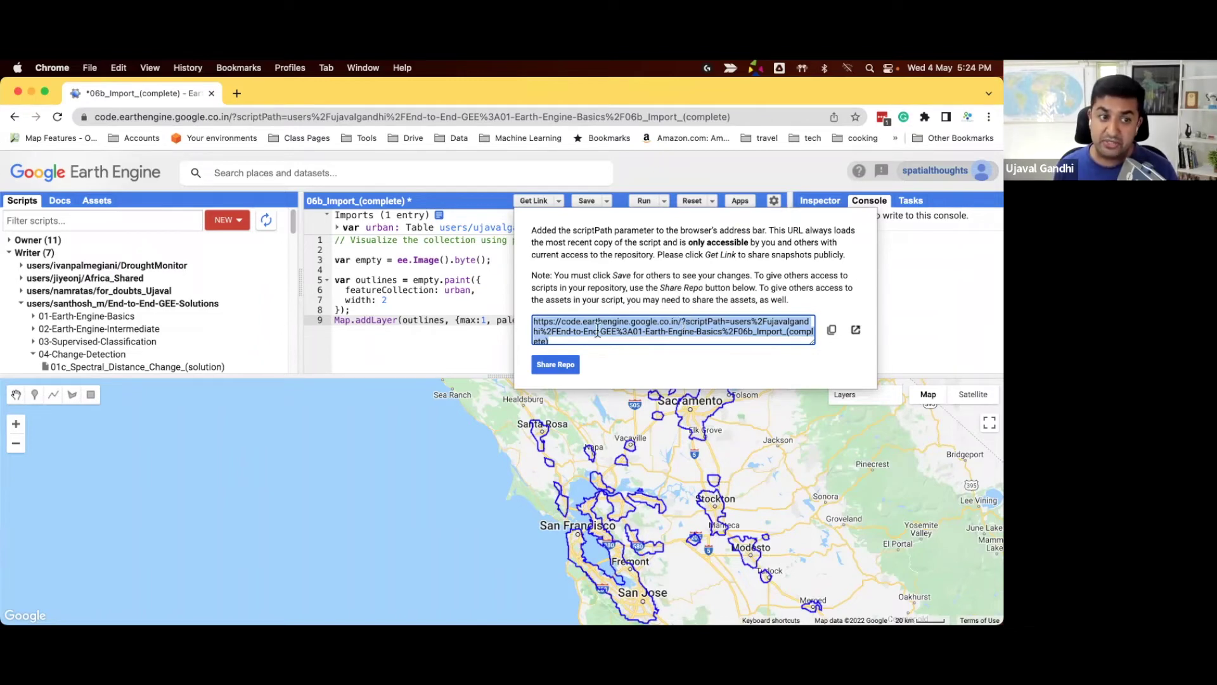
click(466, 333)
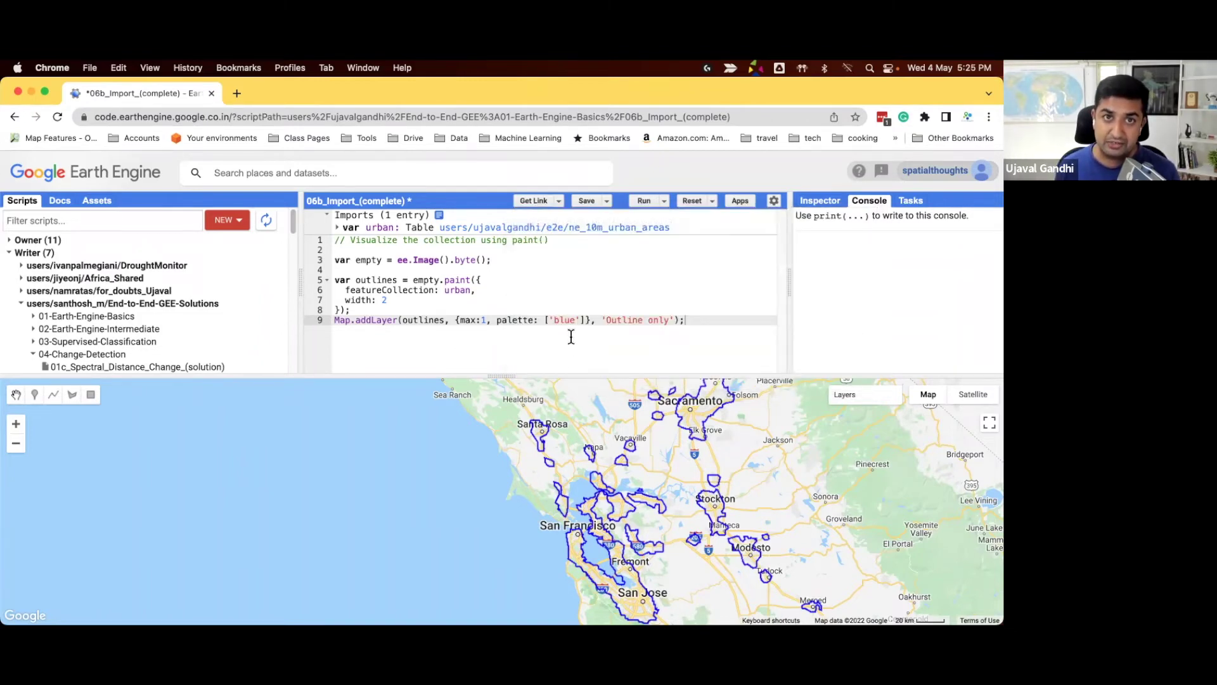
Generate a new snapshot link of the urban outlines script and dismiss its popup.
click(533, 201)
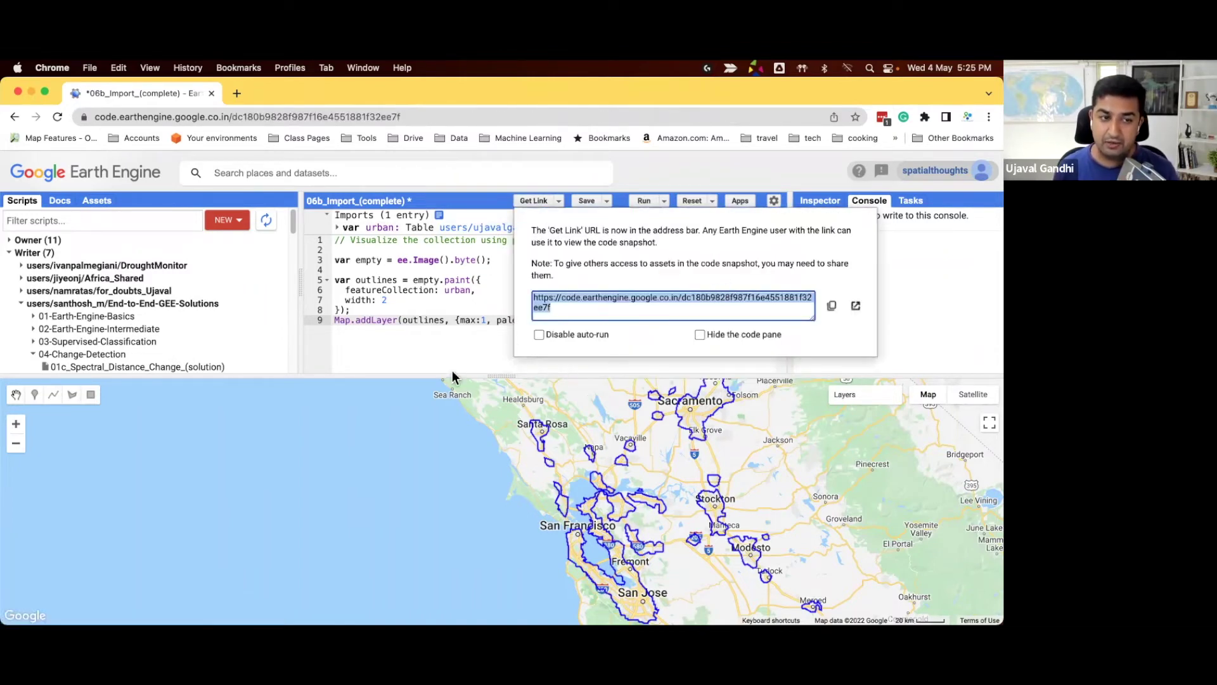
click(451, 352)
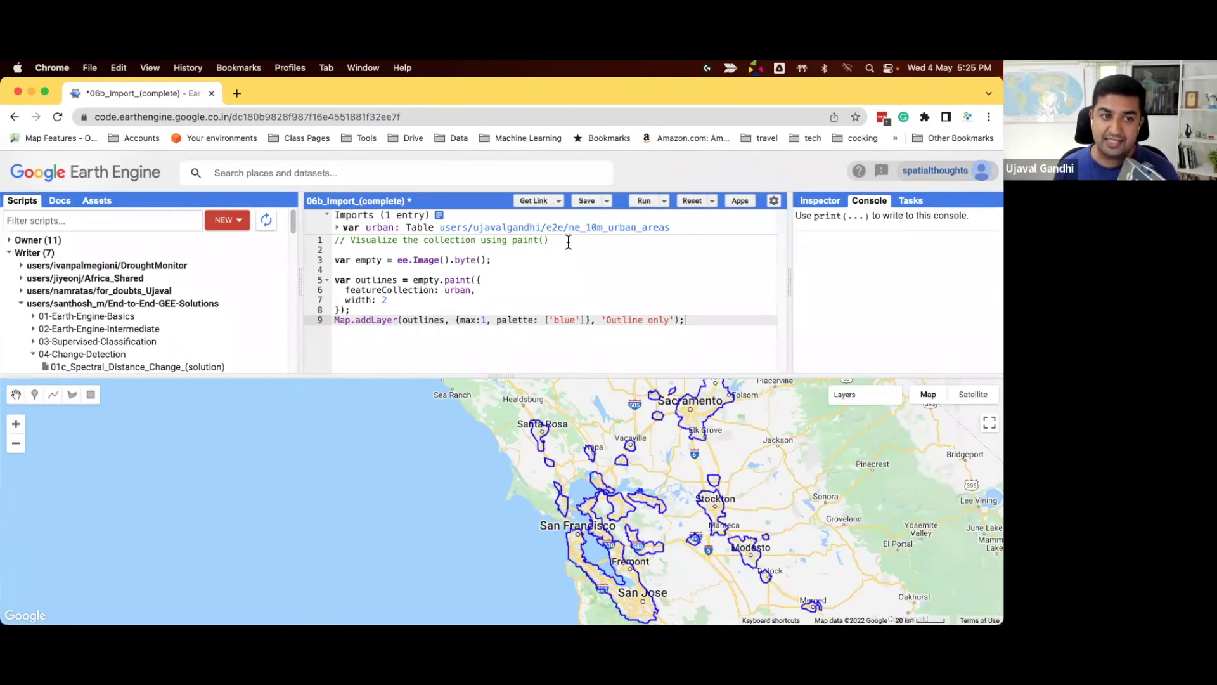
click(539, 228)
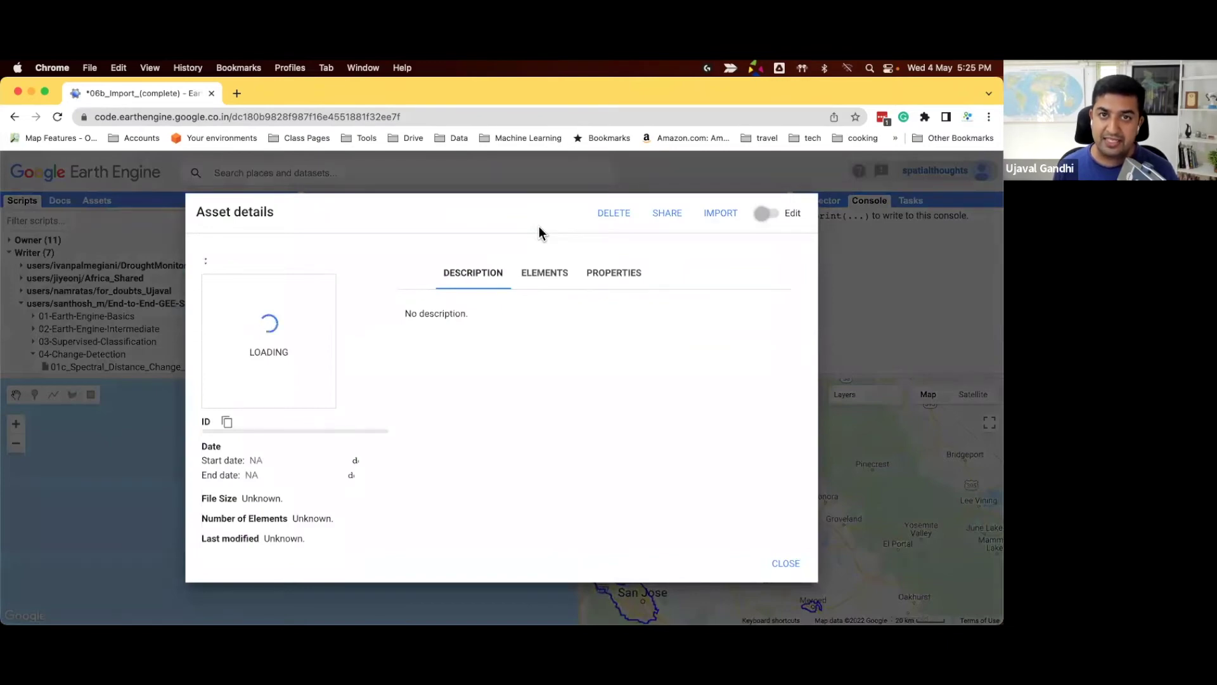
Share the ne_10m_urban_areas table with 'Anyone can read' enabled and confirm.
click(667, 217)
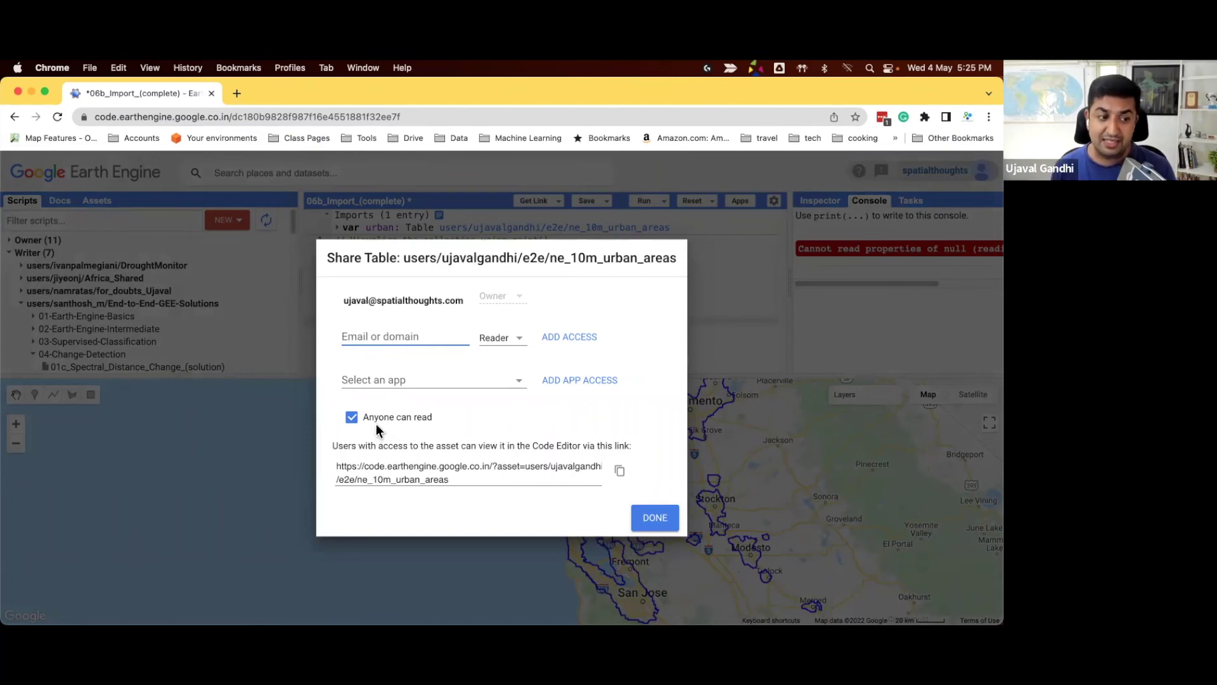
click(638, 521)
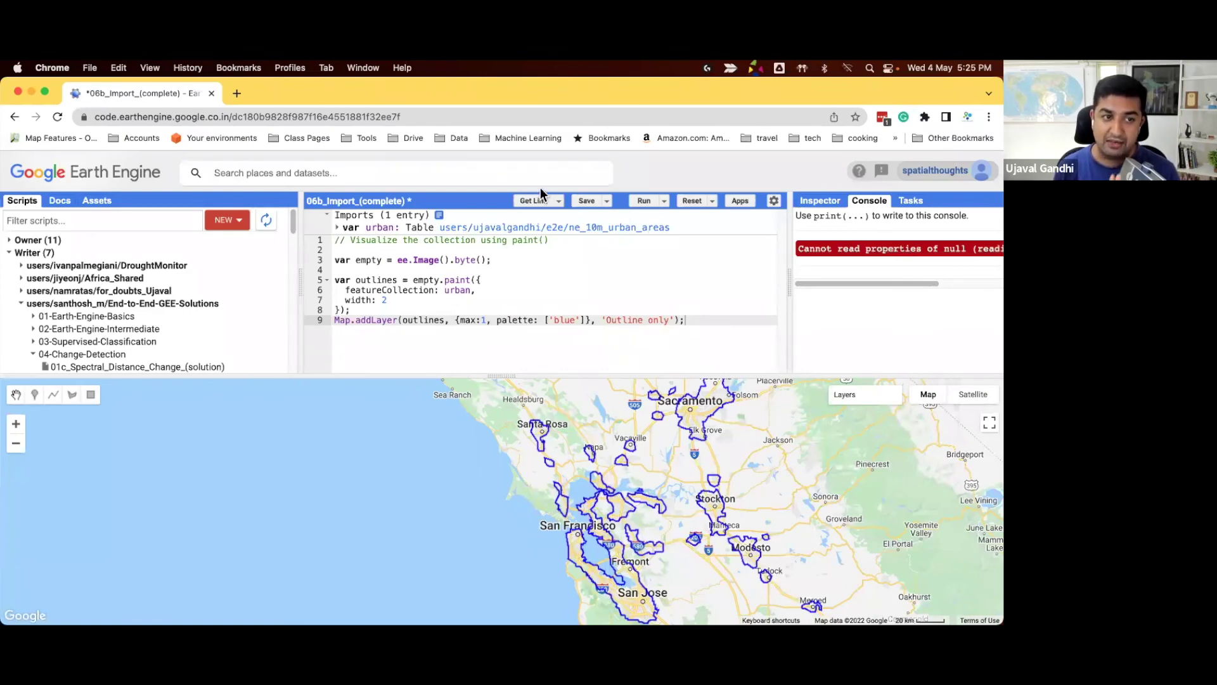
Generate the script's snapshot link with Get Link and copy it to the clipboard.
click(531, 202)
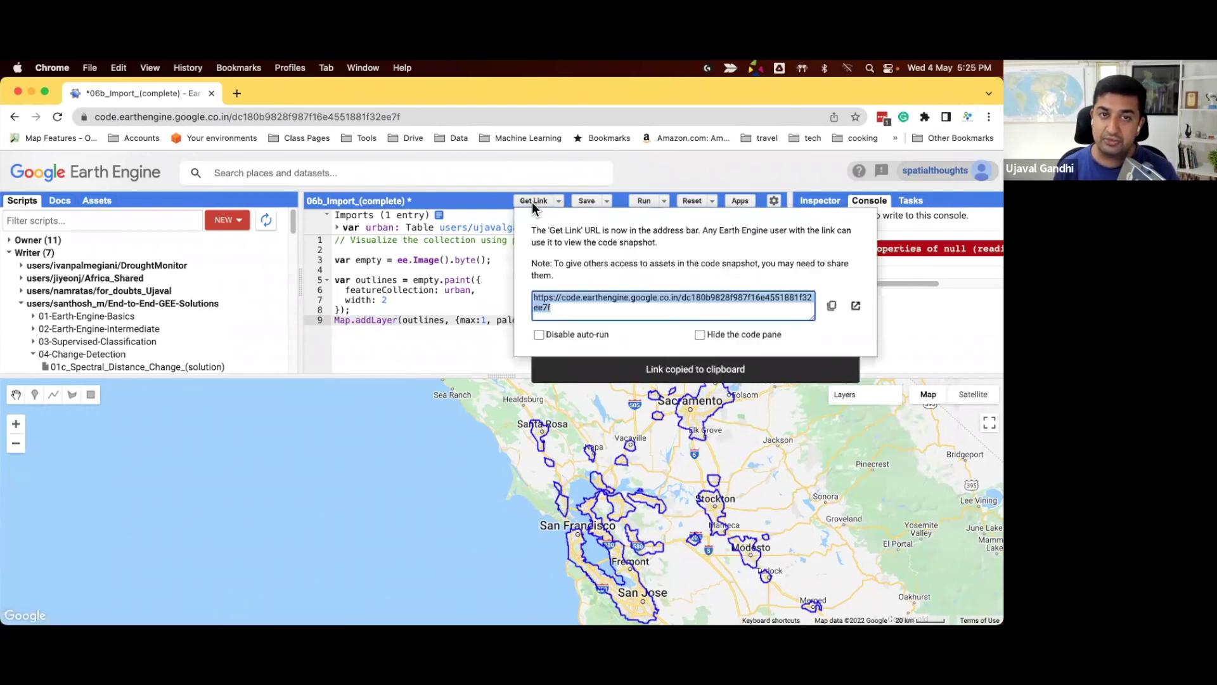